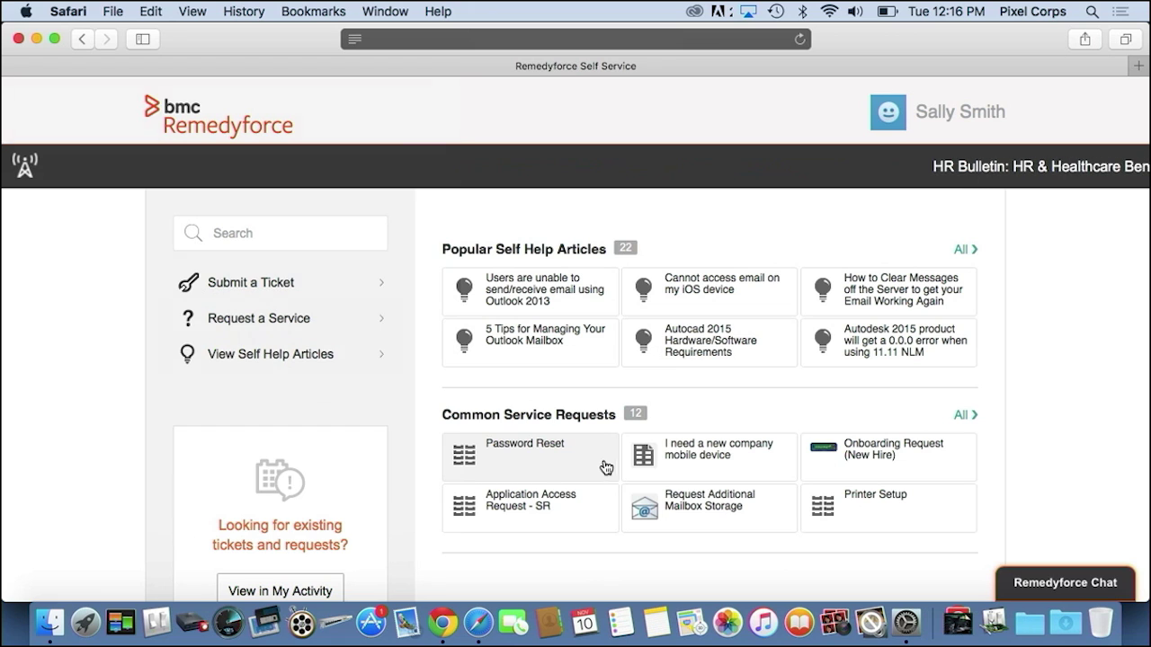
- Start an Onboarding Request (New Hire) for San Francisco with start date 11/17/15 and full-time employment
click(893, 450)
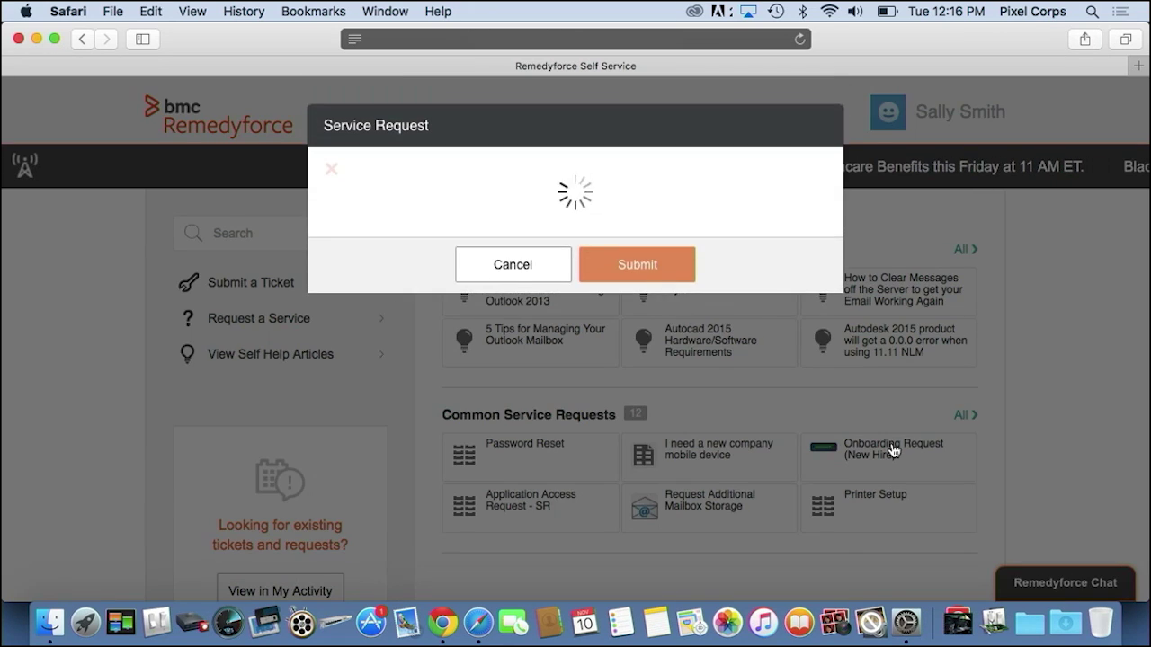
scroll(692, 407, down, 3)
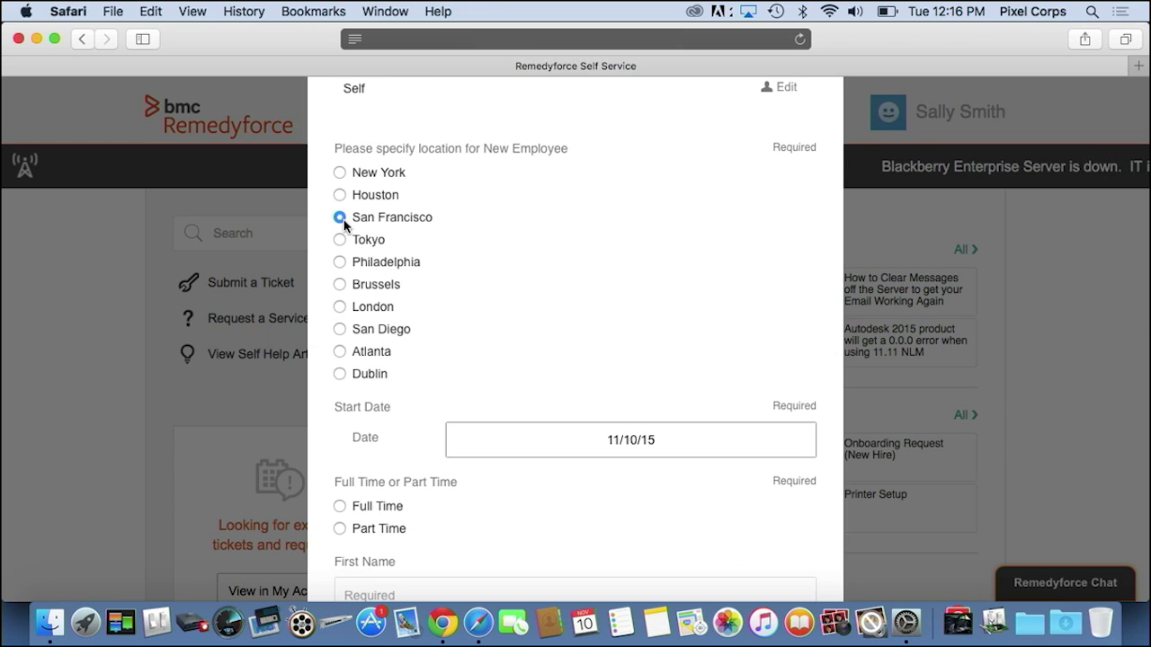
click(574, 455)
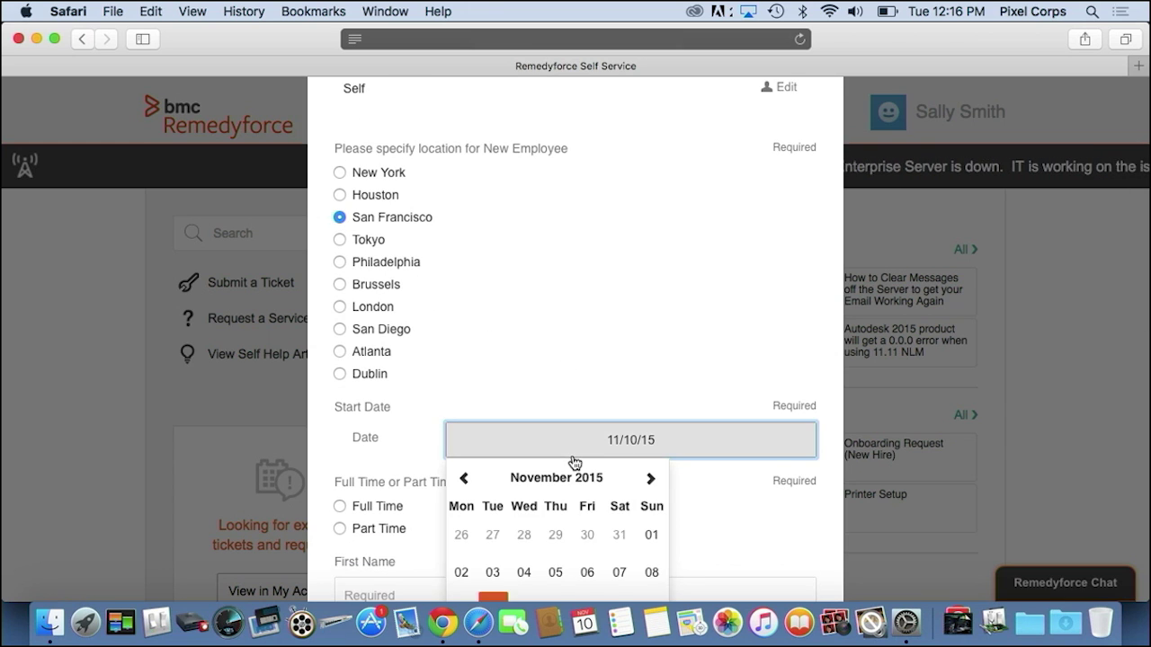
scroll(576, 463, down, 3)
click(493, 527)
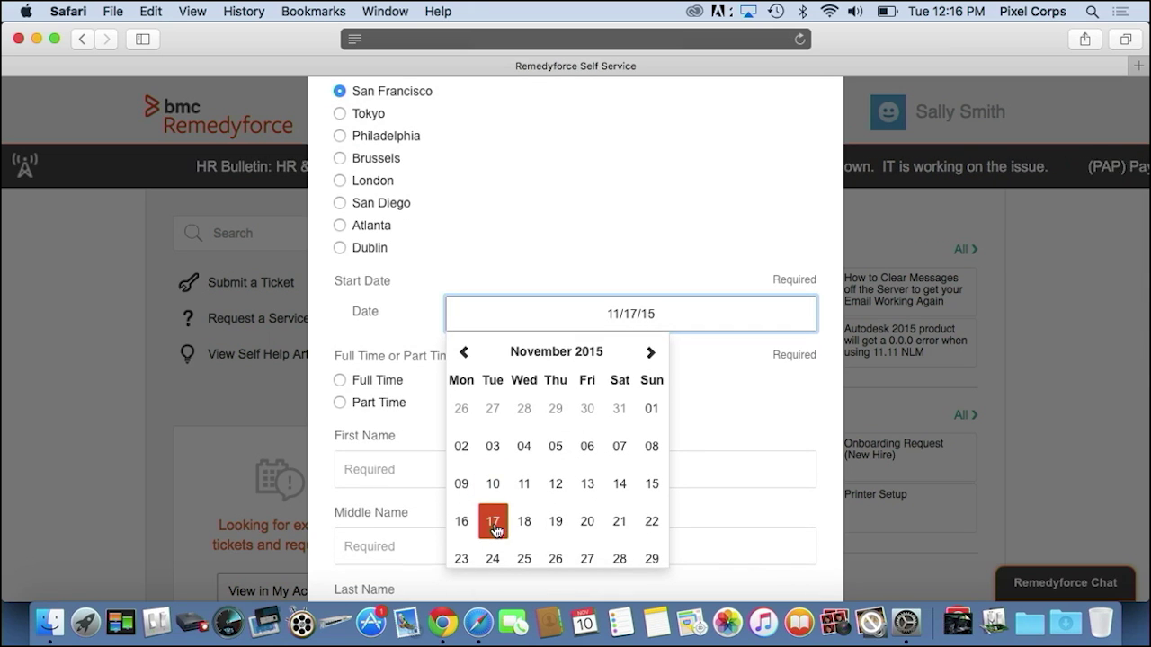
click(339, 380)
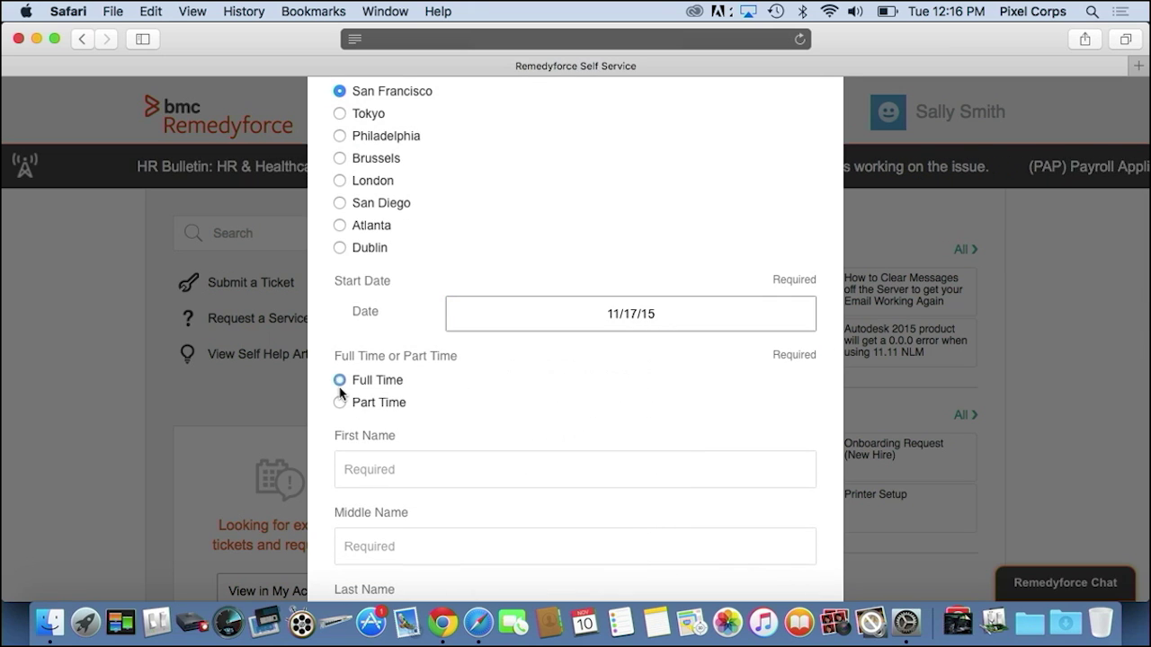
- Fill in the new hire's first, middle and last name with the placeholder letters a, b and c
click(379, 459)
text(a)
key(Tab)
text(b)
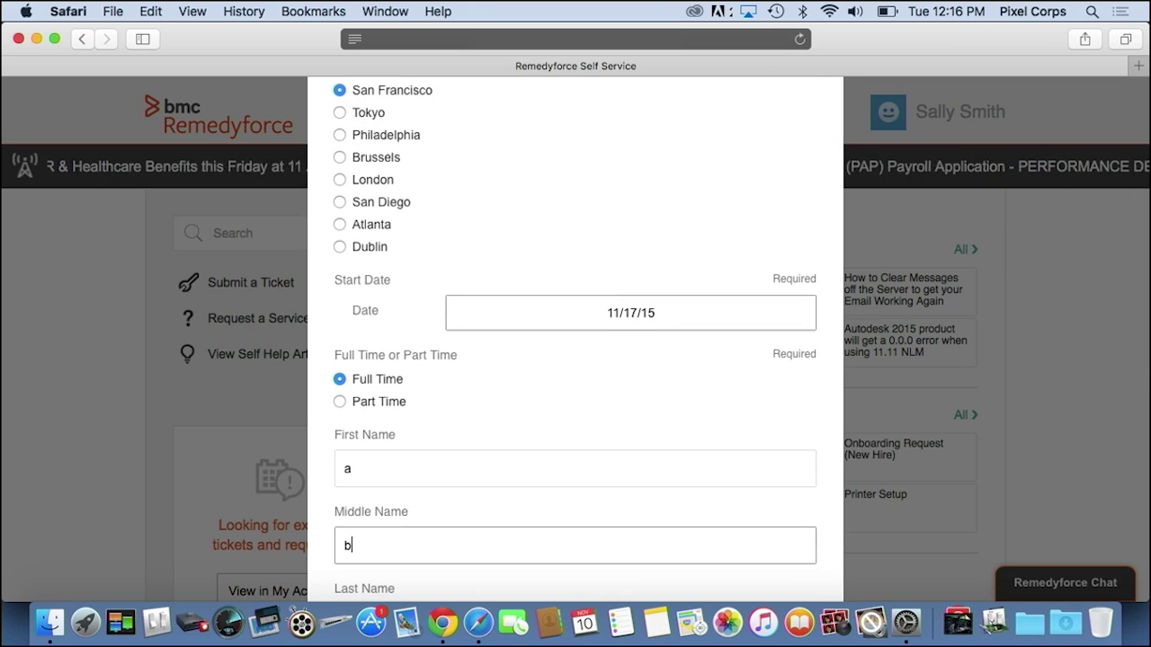
key(Tab)
text(c)
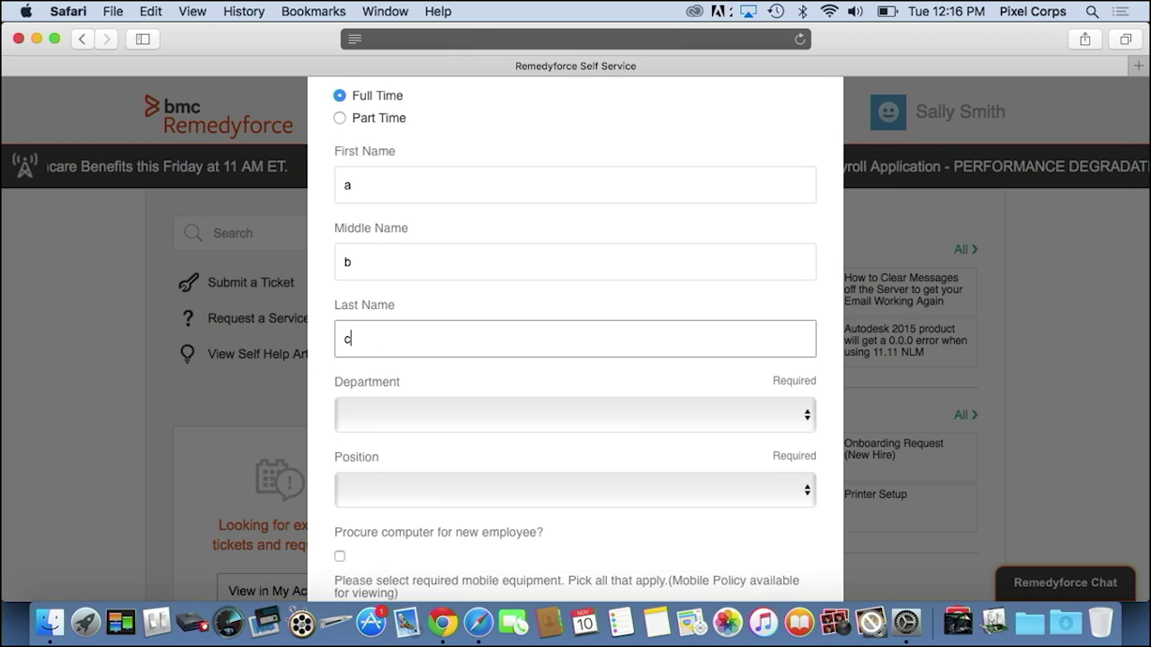
- Set the new hire's department to Sales and the position to Sales Representative
click(537, 416)
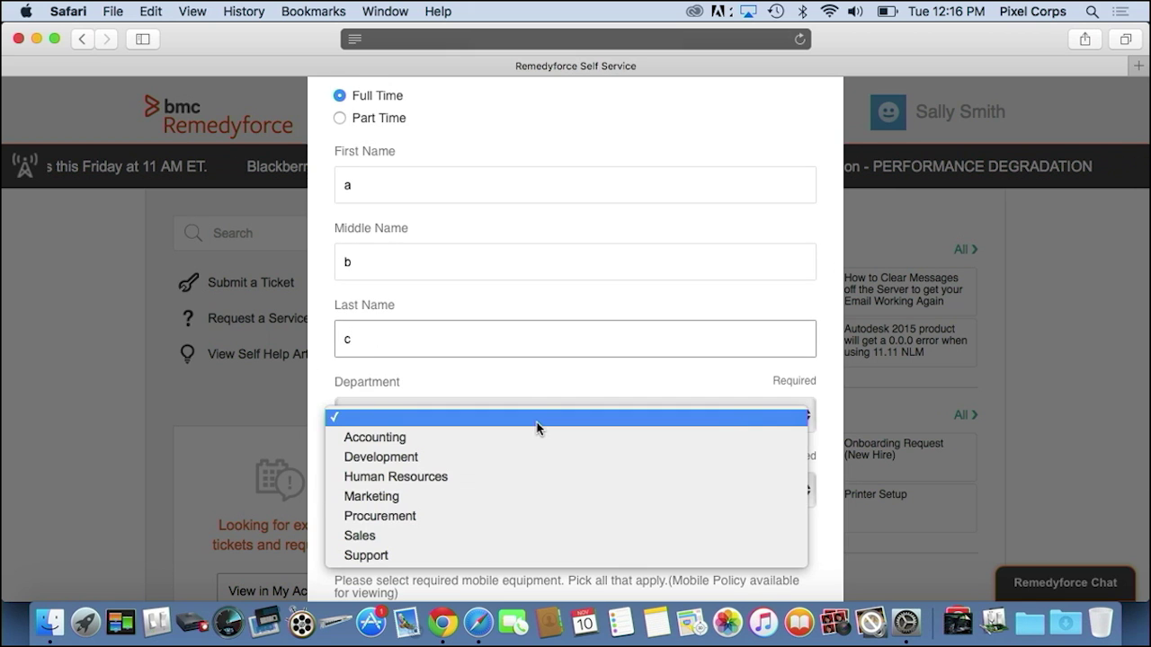
click(522, 535)
scroll(521, 545, down, 5)
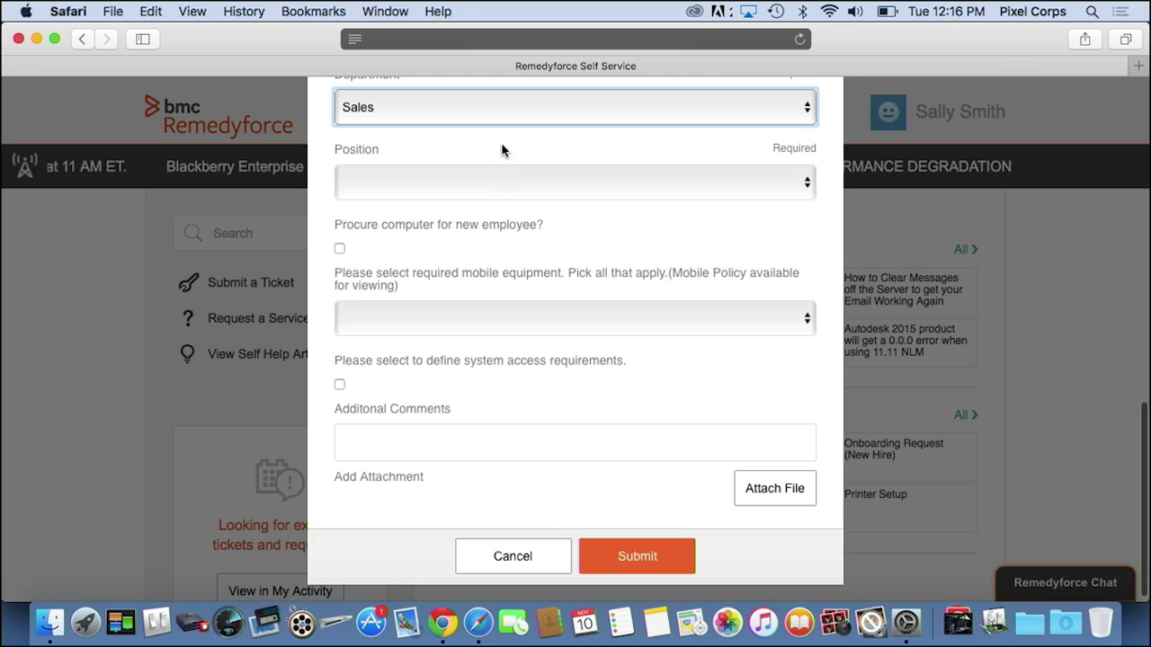
click(495, 183)
click(470, 284)
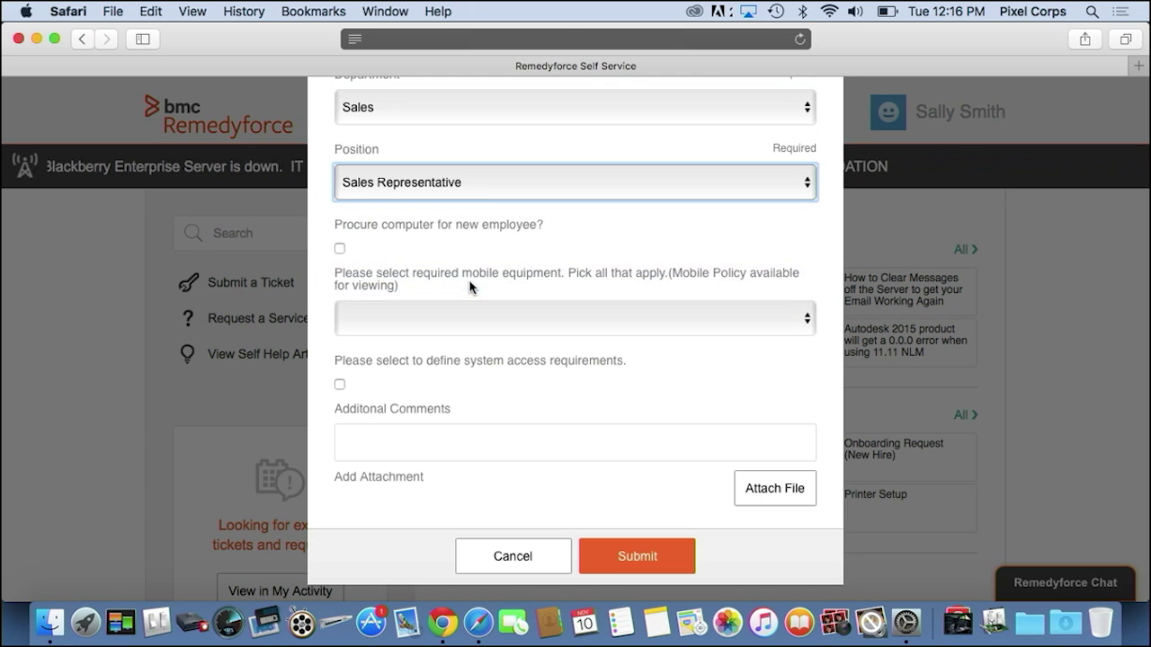
- Request a laptop as the new employee's computer and an iPhone as the required mobile equipment
click(341, 250)
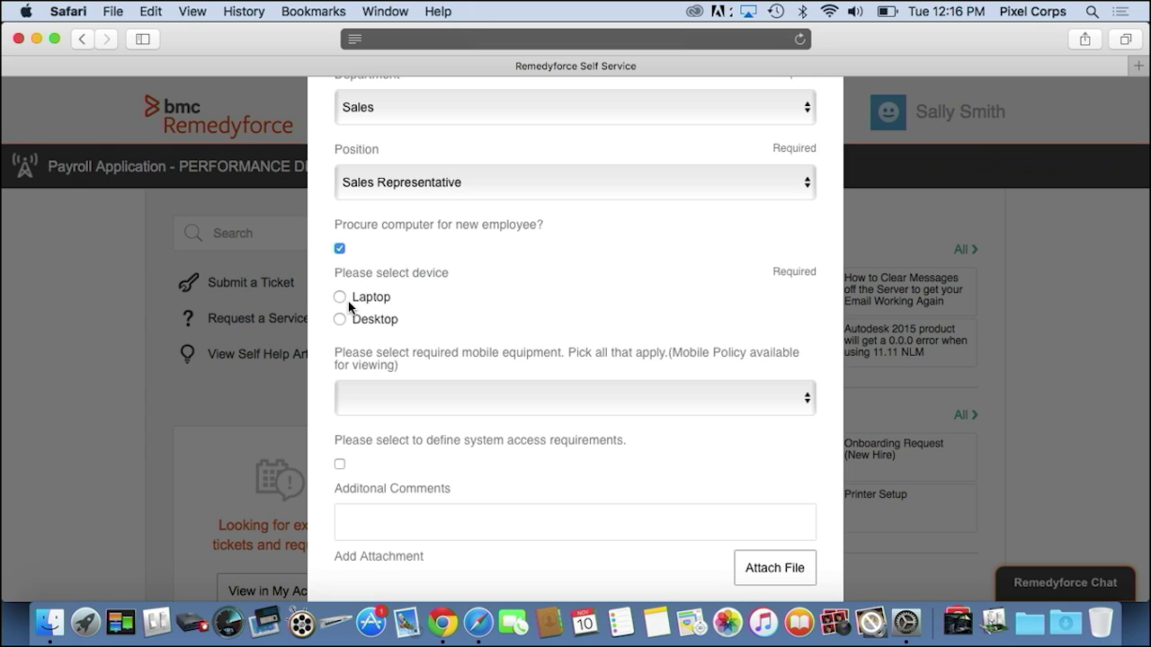
click(339, 297)
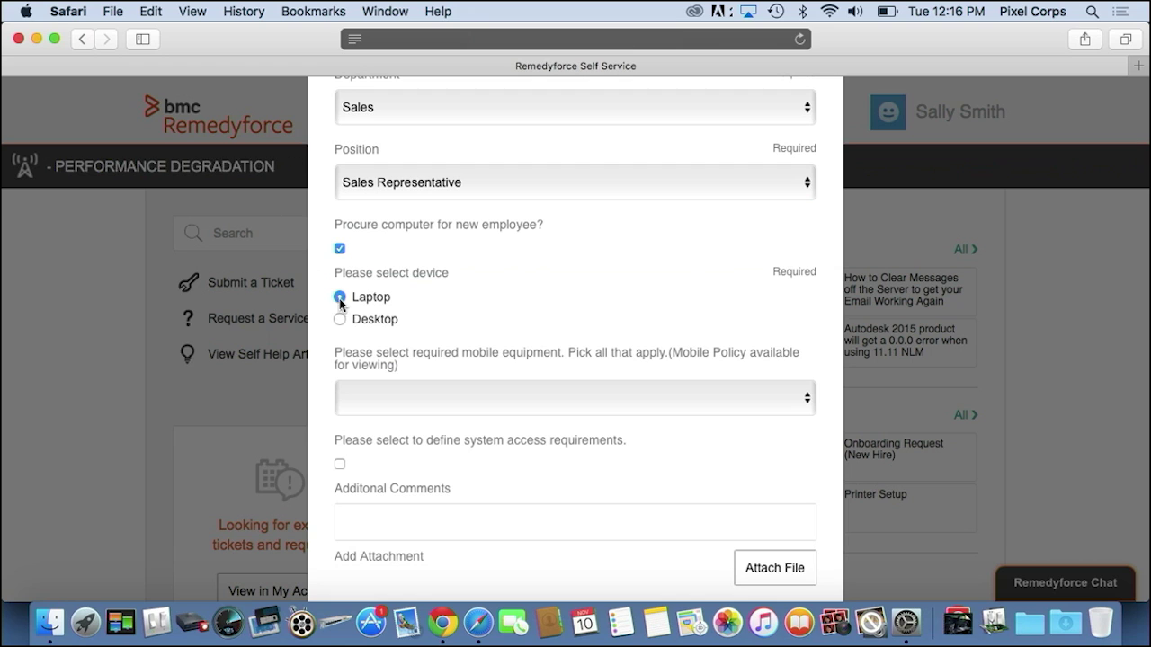
click(416, 397)
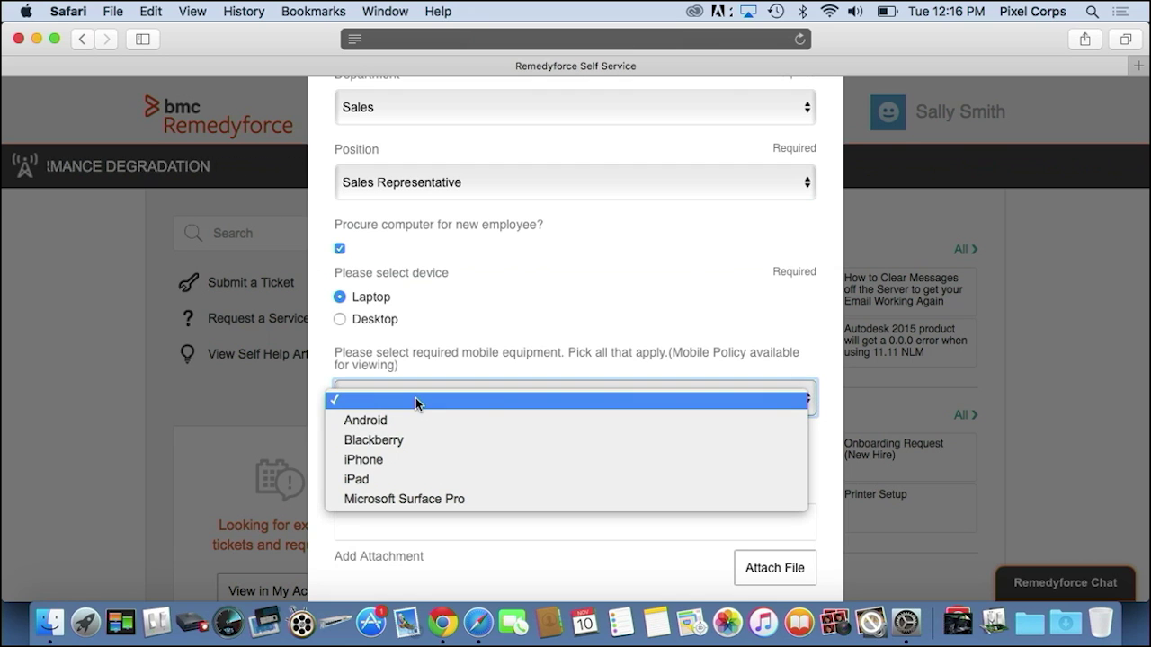
click(406, 460)
- Define system access for the Development System and Procurement System, and submit the onboarding request
click(339, 465)
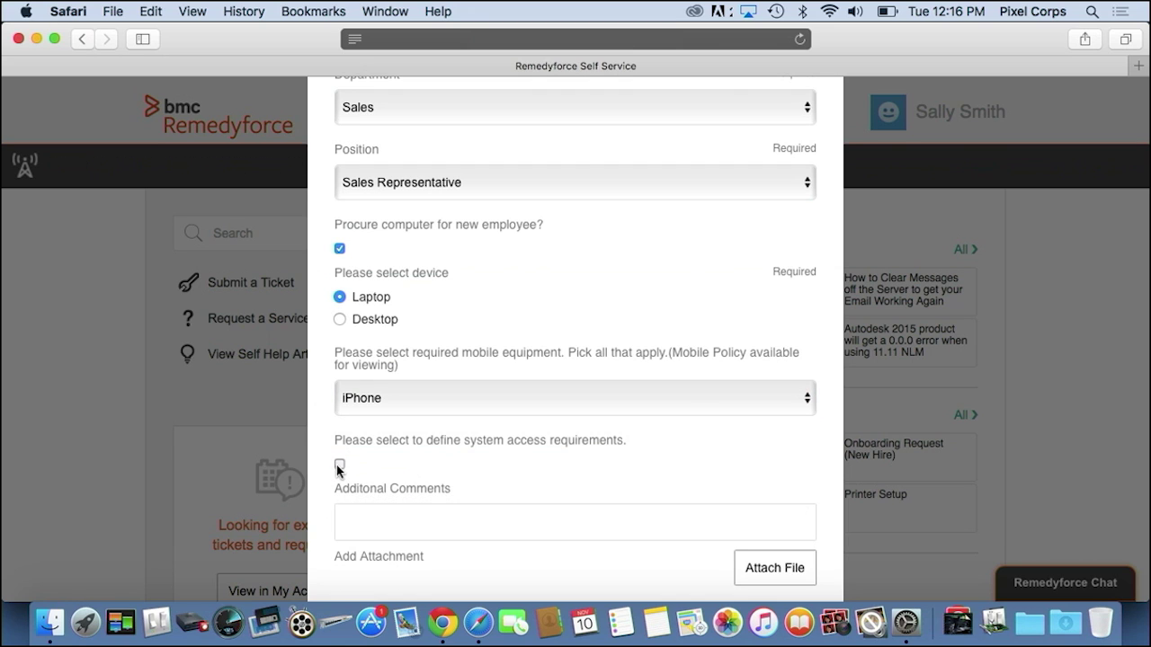
scroll(485, 523, down, 5)
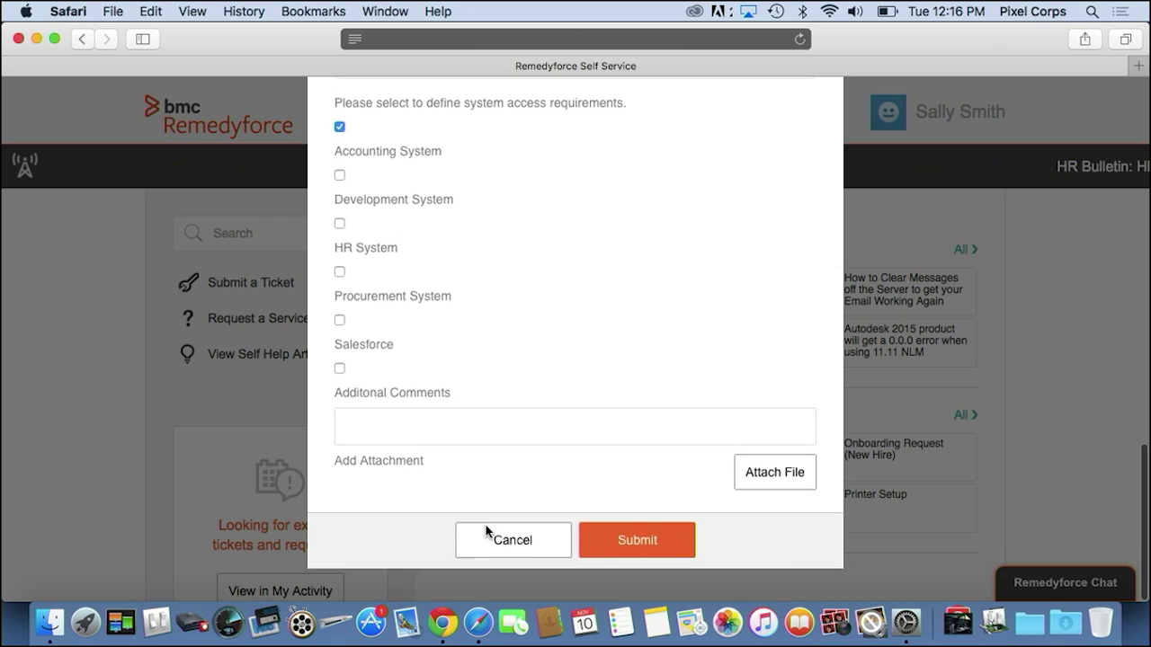
click(339, 325)
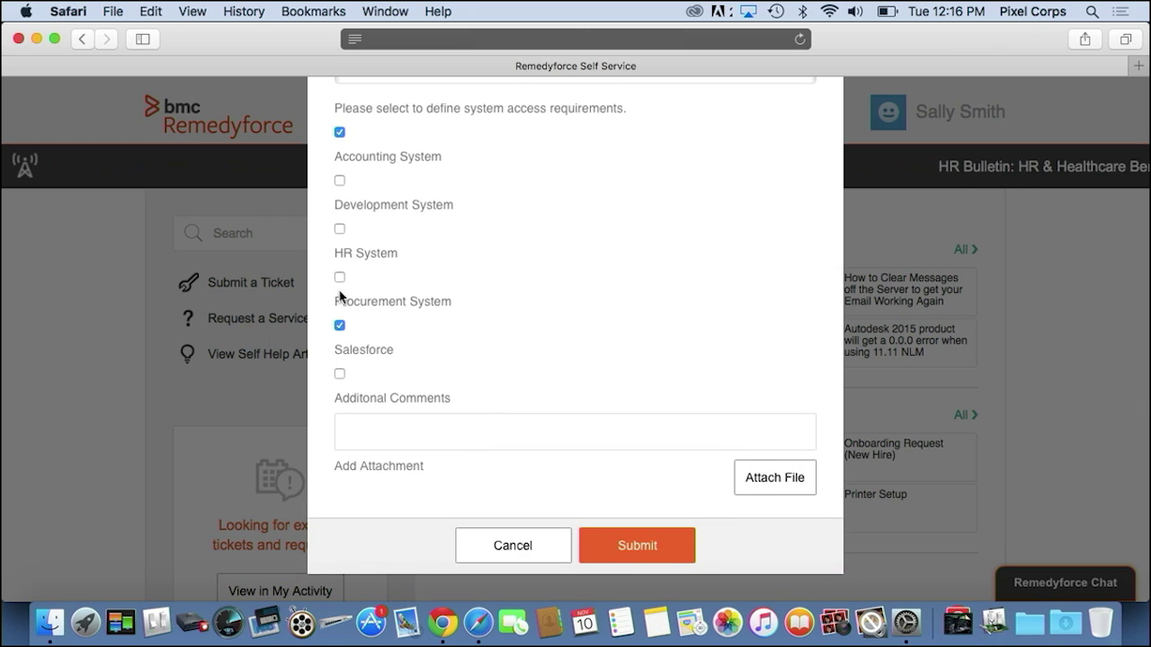
right_click(341, 231)
click(341, 231)
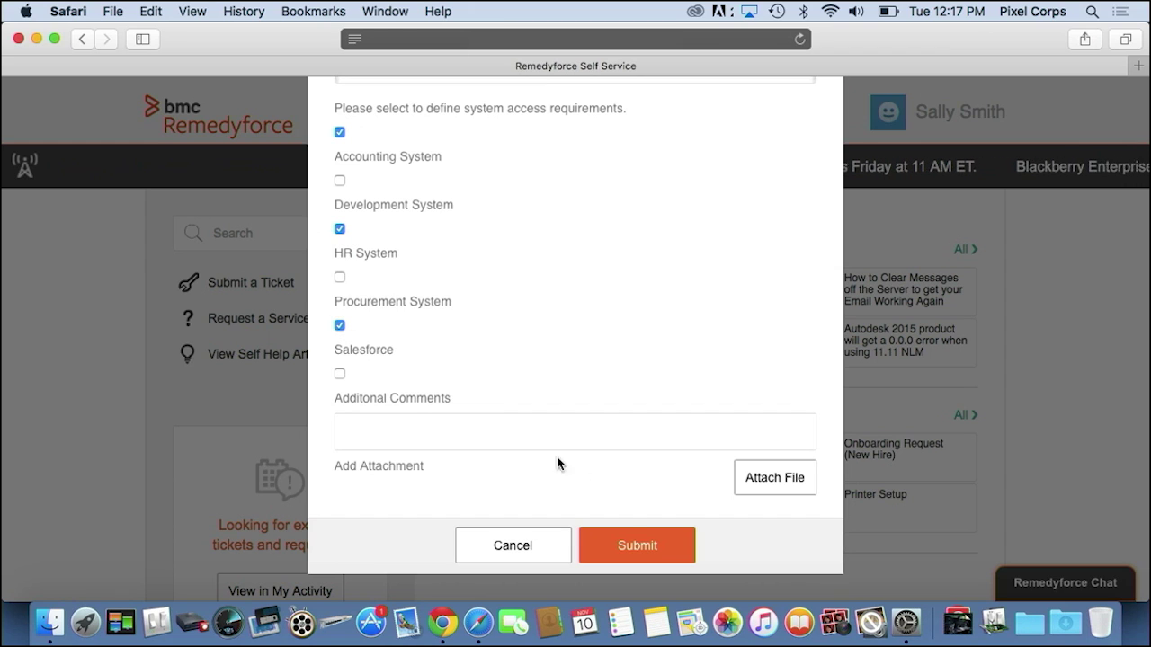
click(632, 548)
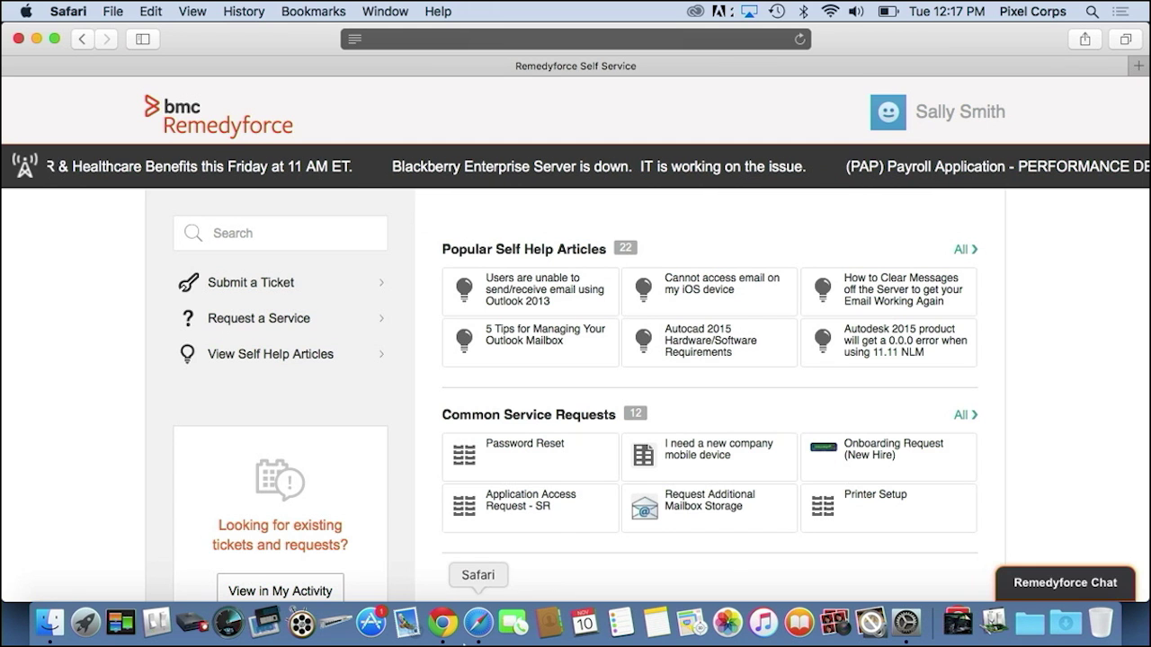
- Switch to the Remedyforce Console in Chrome, refresh the service request list and open the newly submitted request
click(441, 627)
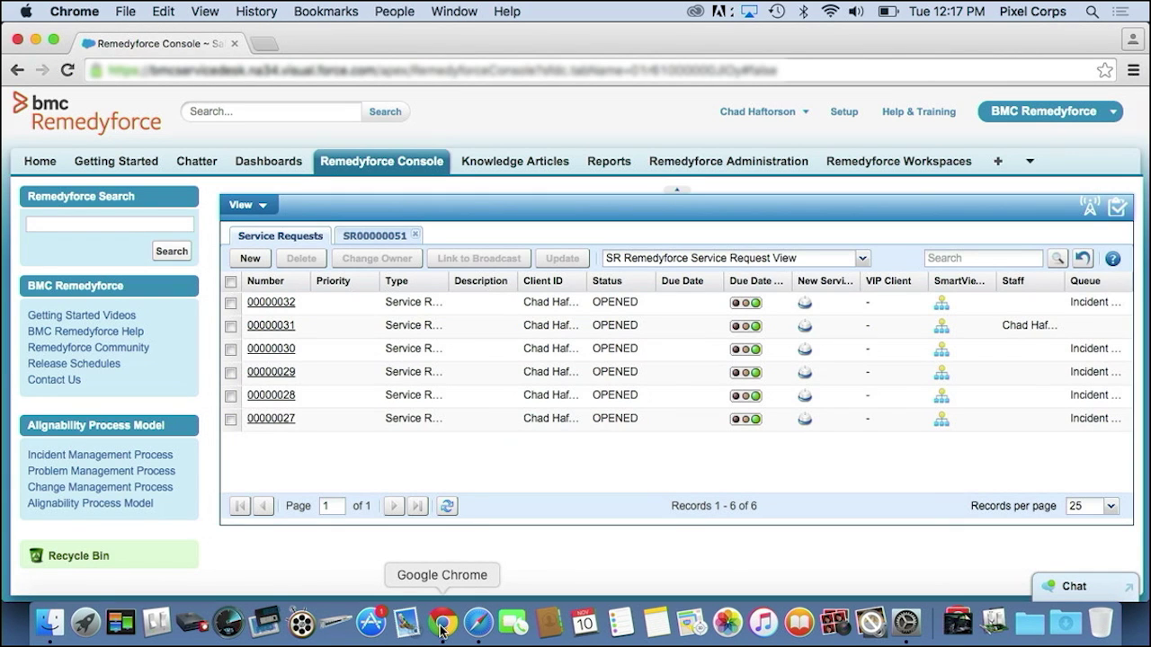
click(448, 508)
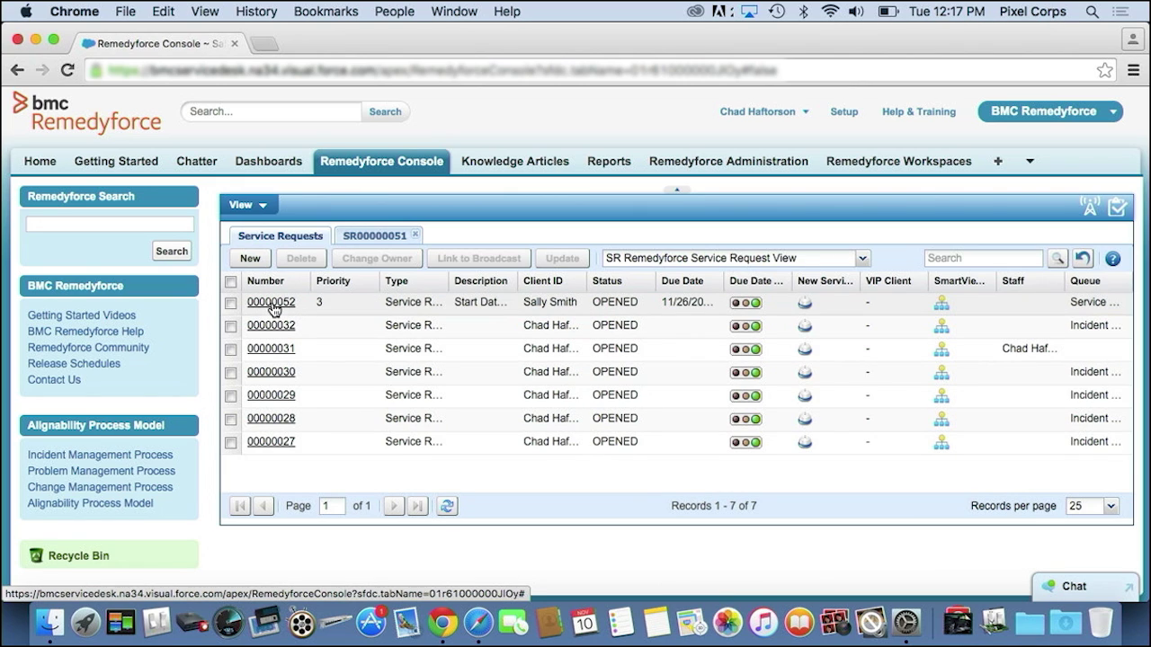
click(273, 308)
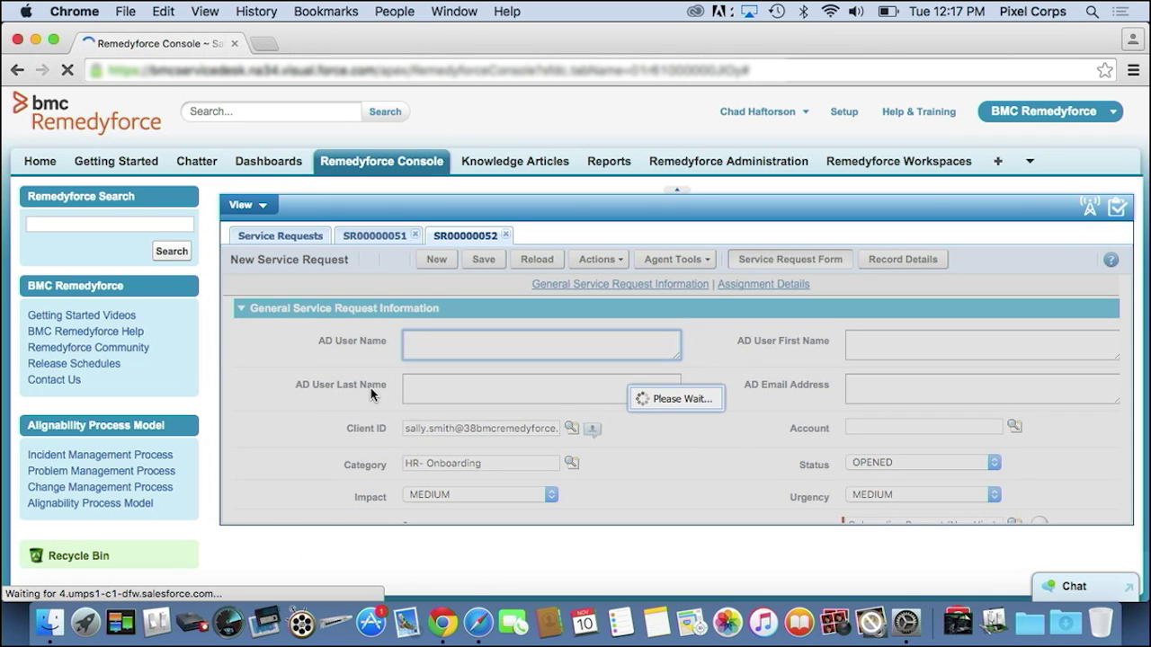
- Review the request's submitted onboarding answers and the linked tasks in its record details
scroll(358, 444, down, 2)
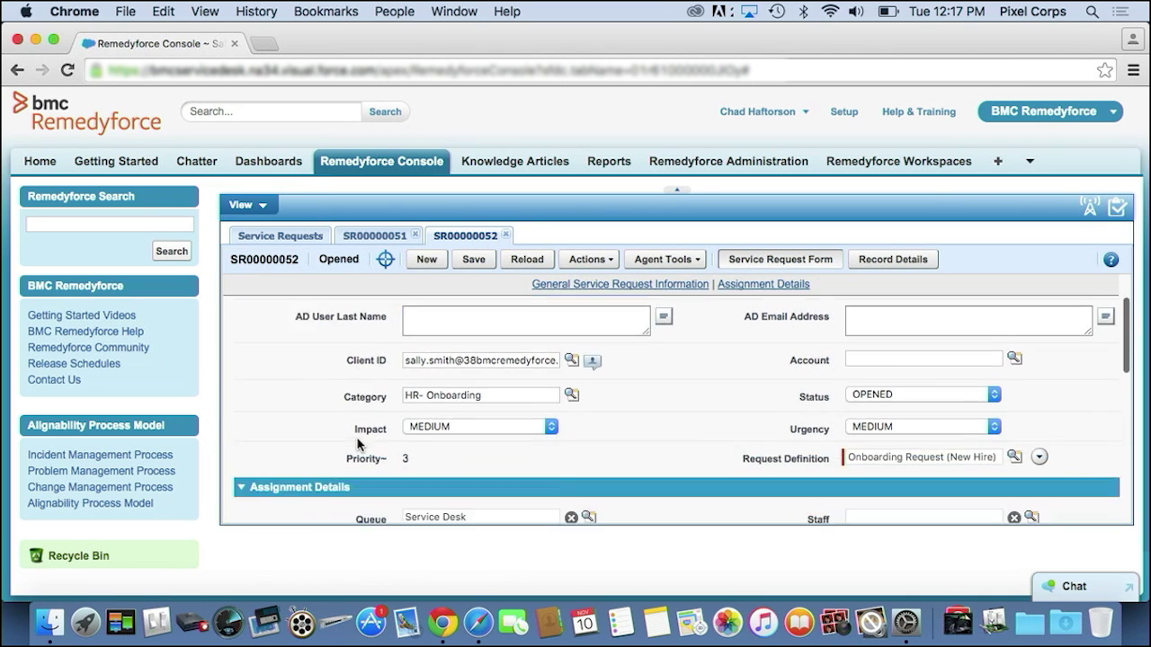
scroll(357, 443, down, 10)
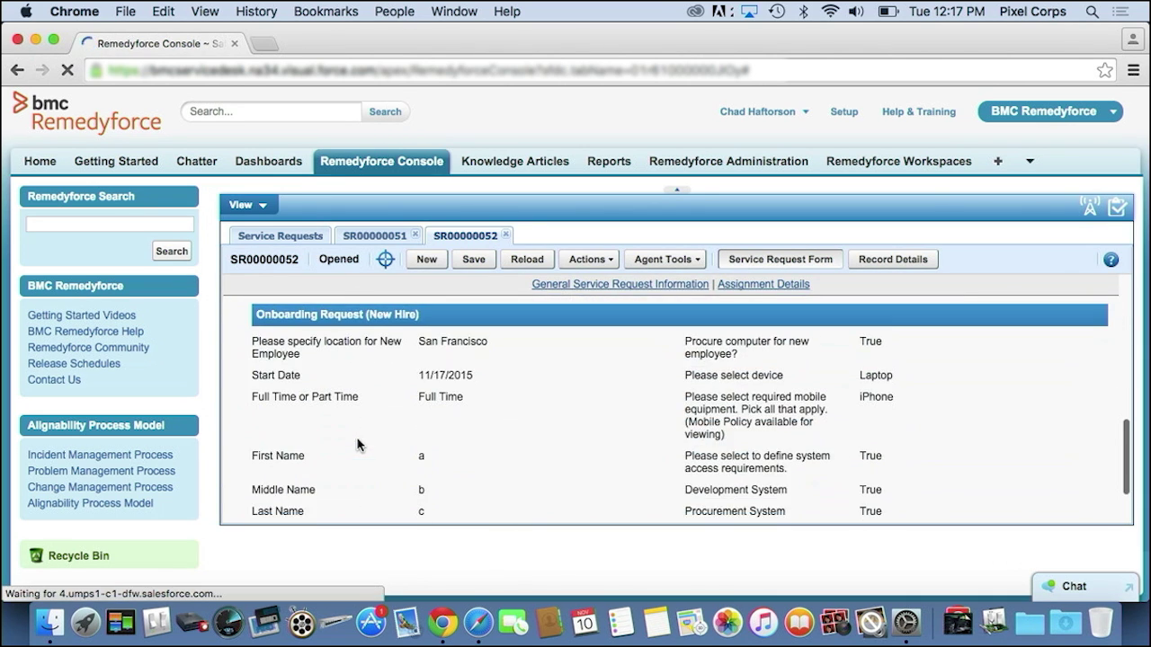
scroll(357, 444, down, 3)
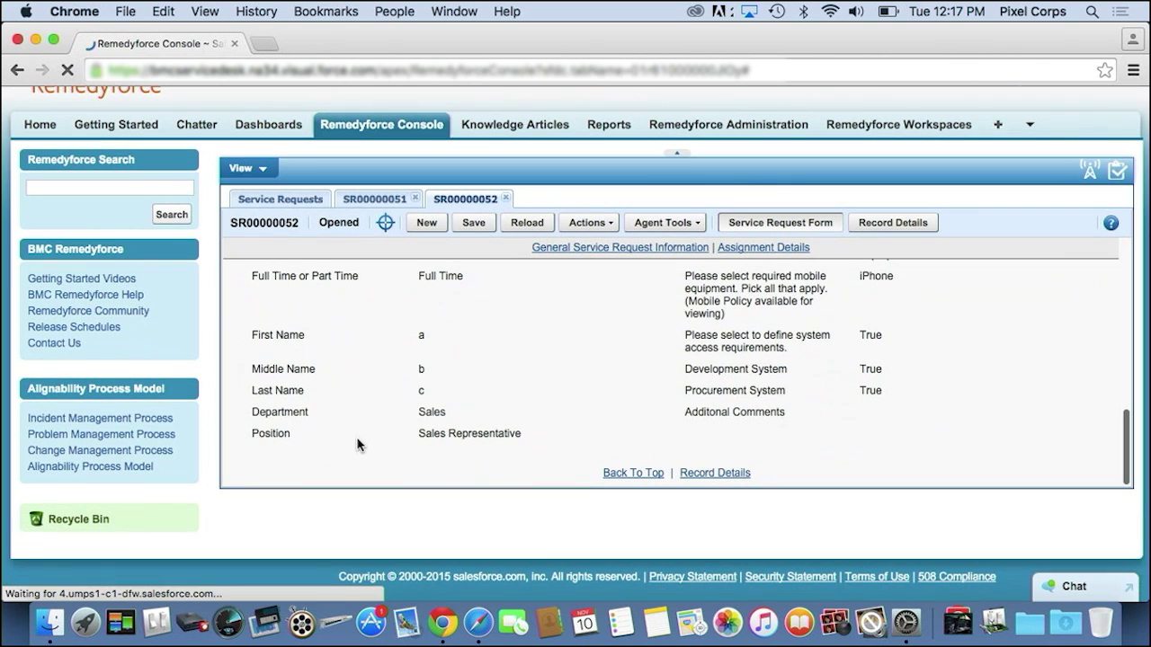
click(886, 224)
scroll(848, 378, down, 4)
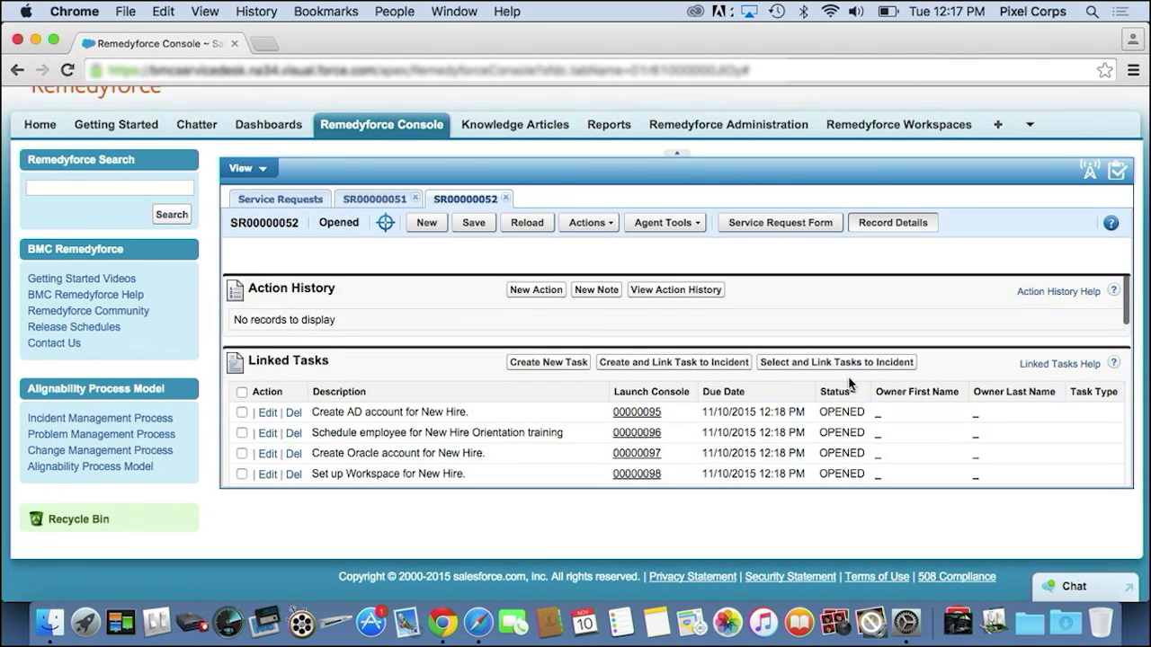
scroll(847, 382, down, 2)
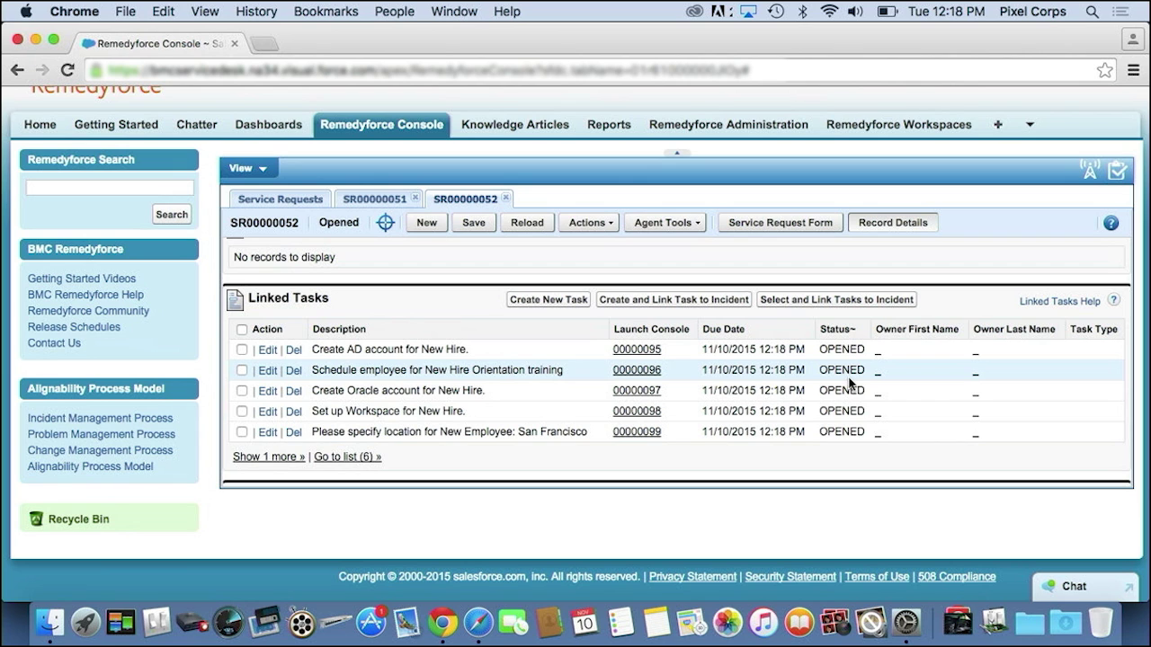
- Open the onboarding request's SmartView from the service request list and inspect the details of the orientation training and Oracle account tasks
click(282, 200)
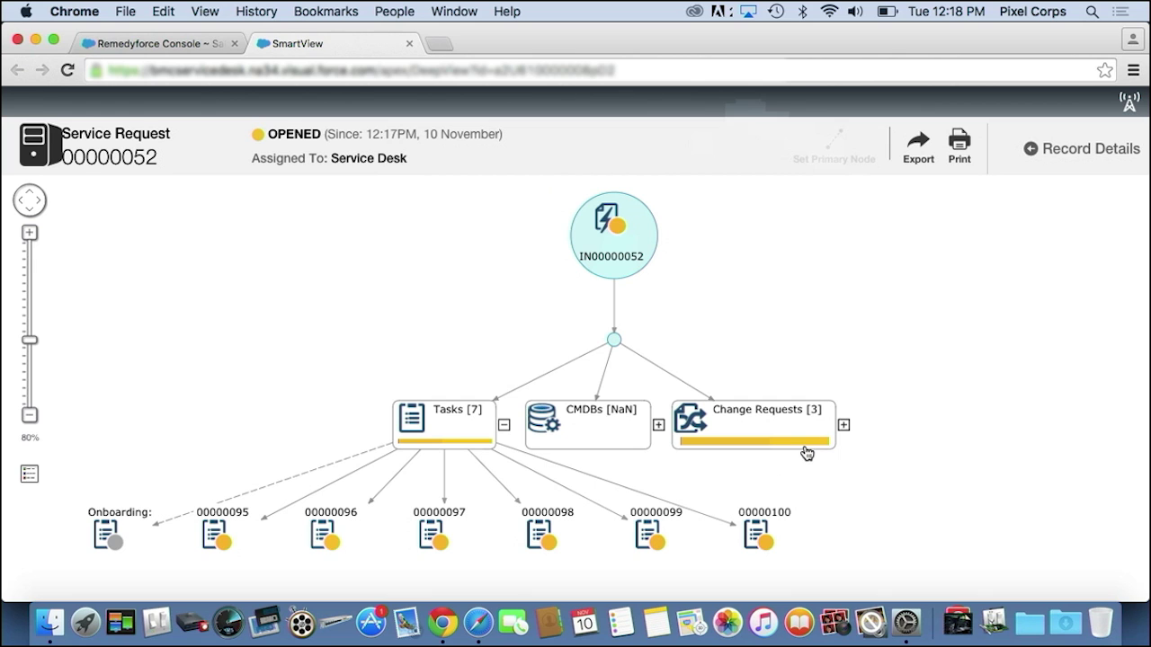
click(1029, 151)
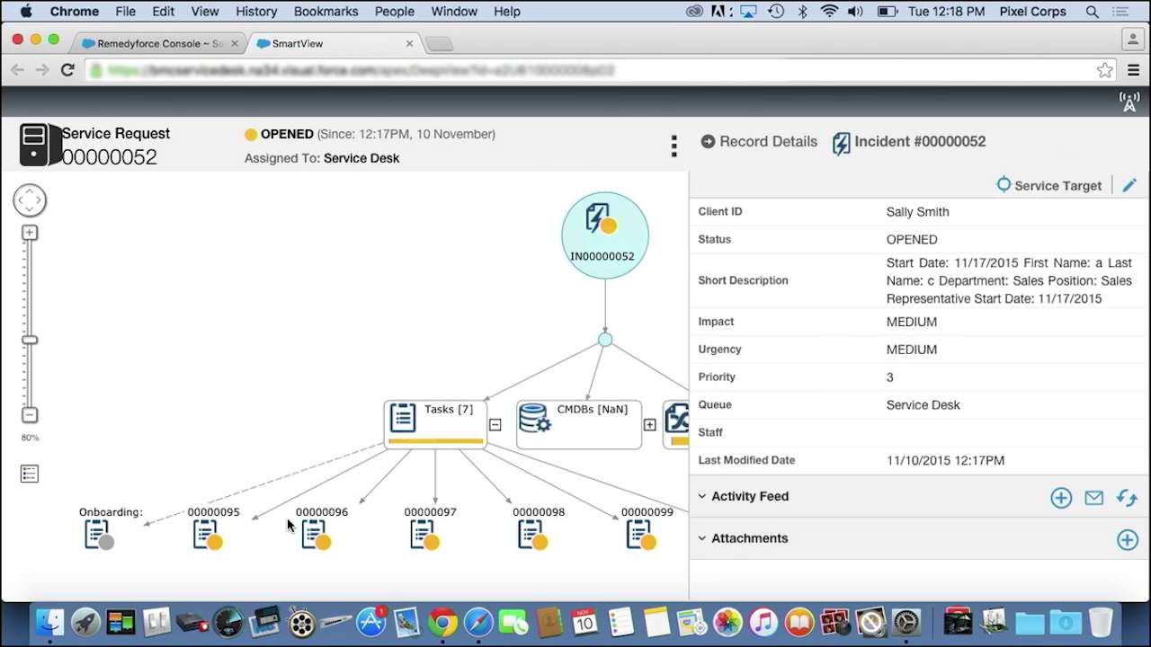
click(314, 539)
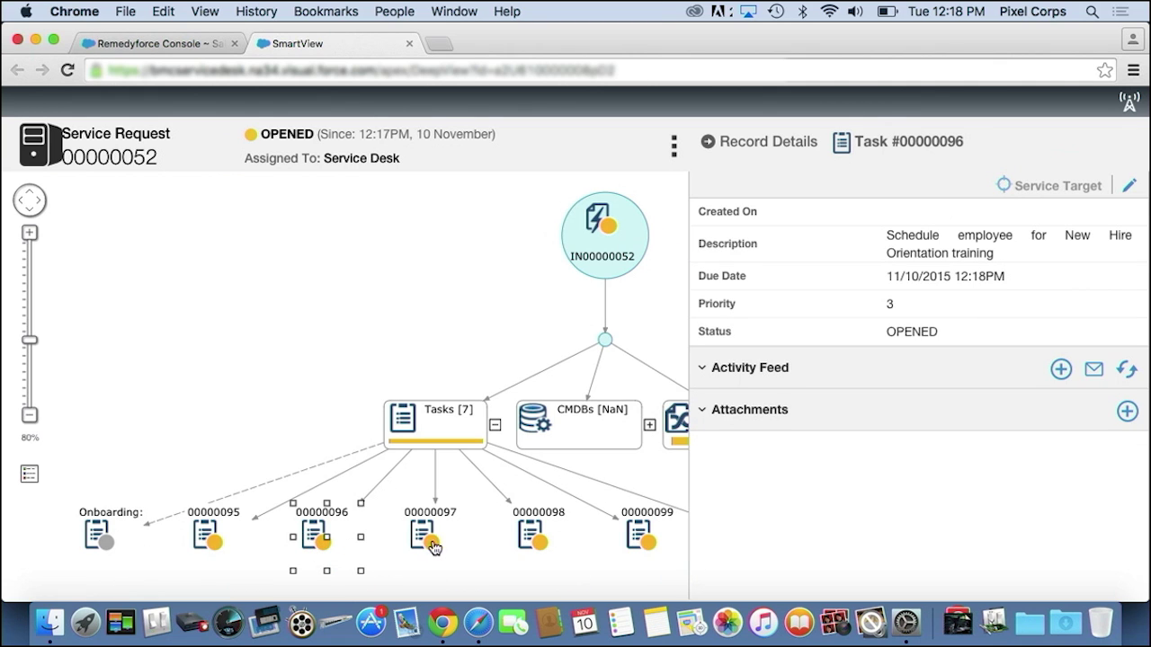
click(429, 544)
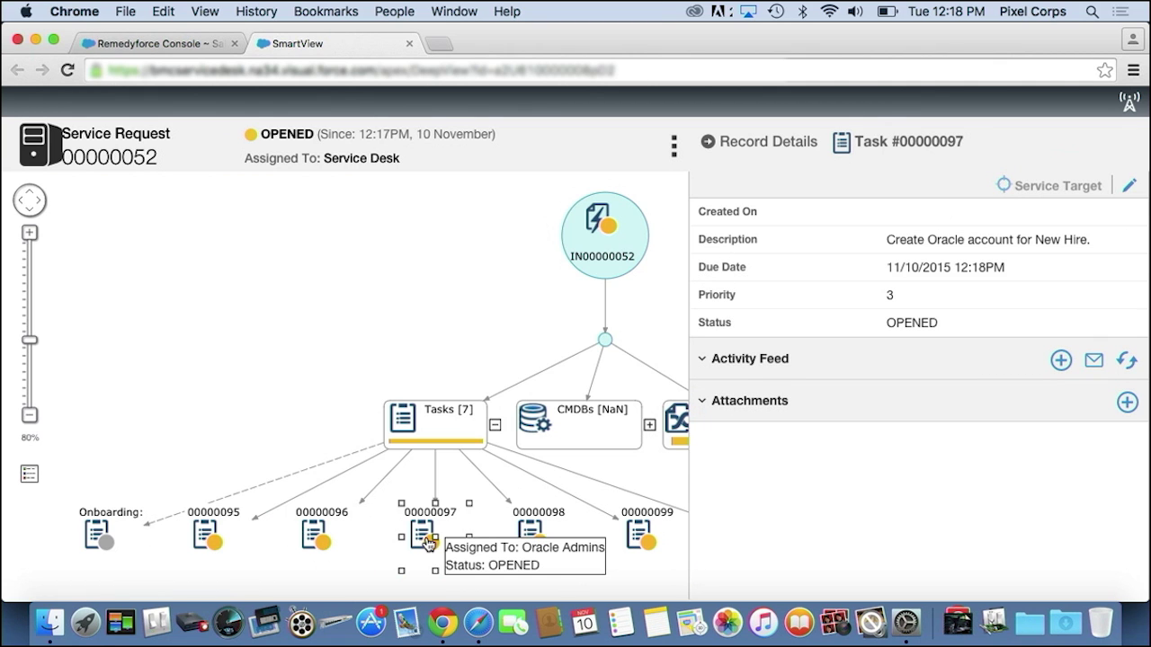